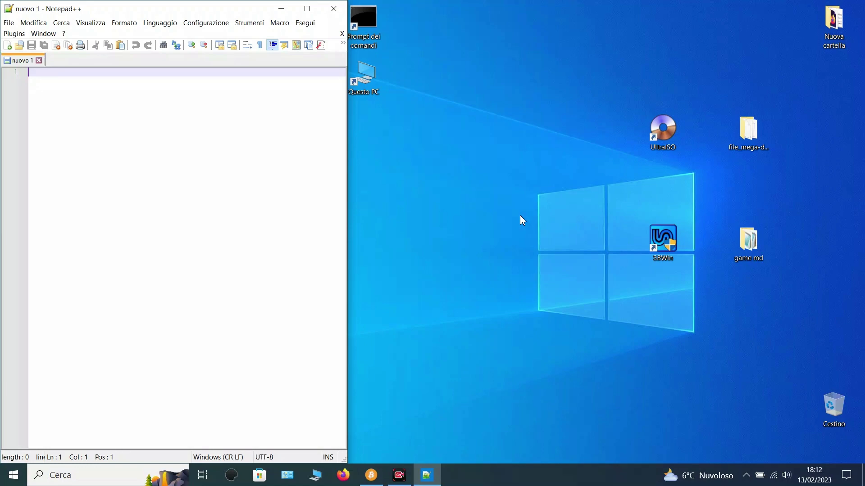
- Look through the Mega Drive game files in the game md desktop folder, and close the folder
double_click(757, 254)
left_click_drag(505, 130, 507, 82)
scroll(483, 185, "down", 3)
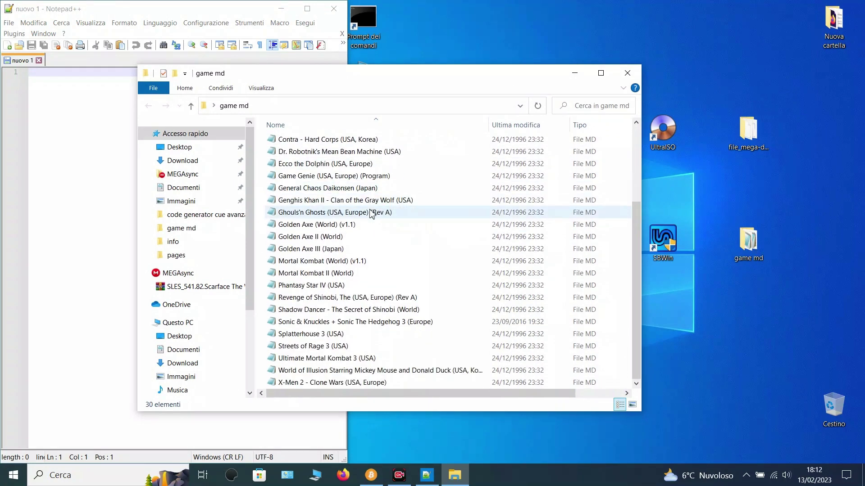
scroll(371, 213, "up", 3)
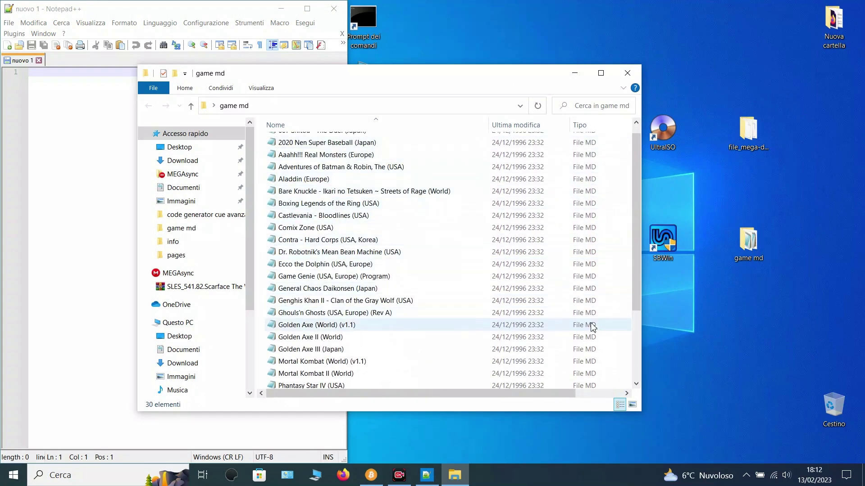
scroll(590, 161, "up", 1)
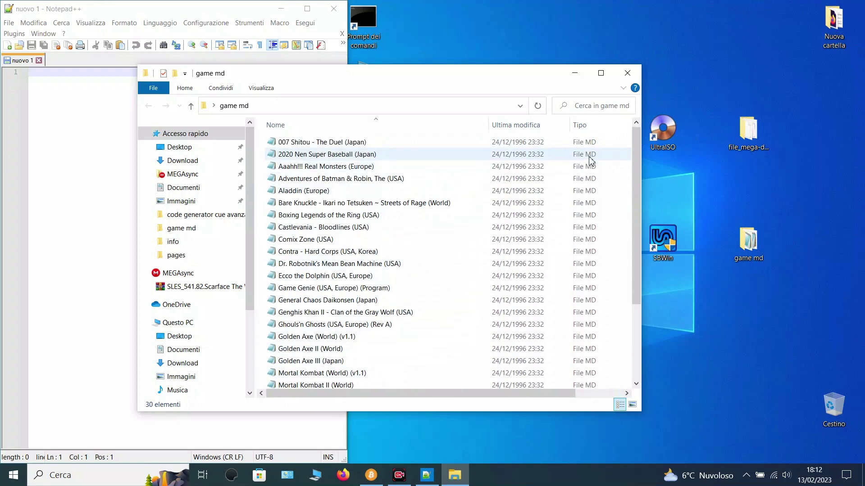
left_click(626, 74)
- Launch SBWin and create a new folder on the desktop, placed below the game md folder
double_click(669, 244)
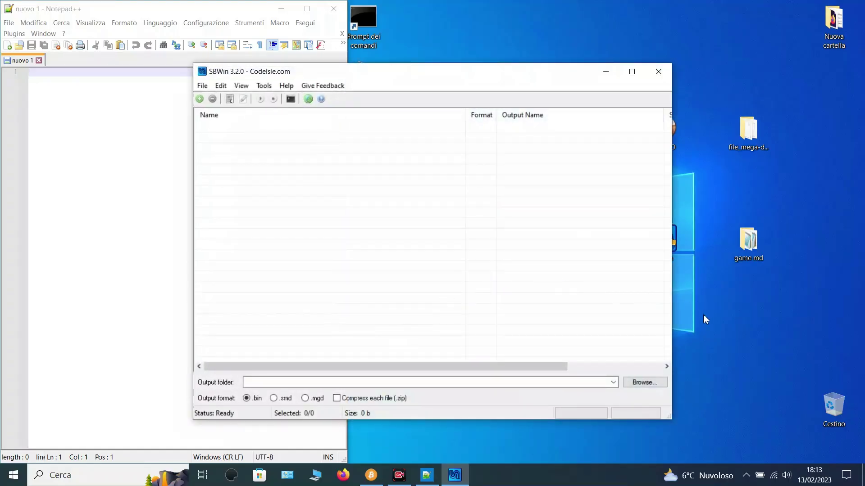
right_click(704, 314)
mouse_move(732, 394)
left_click(610, 395)
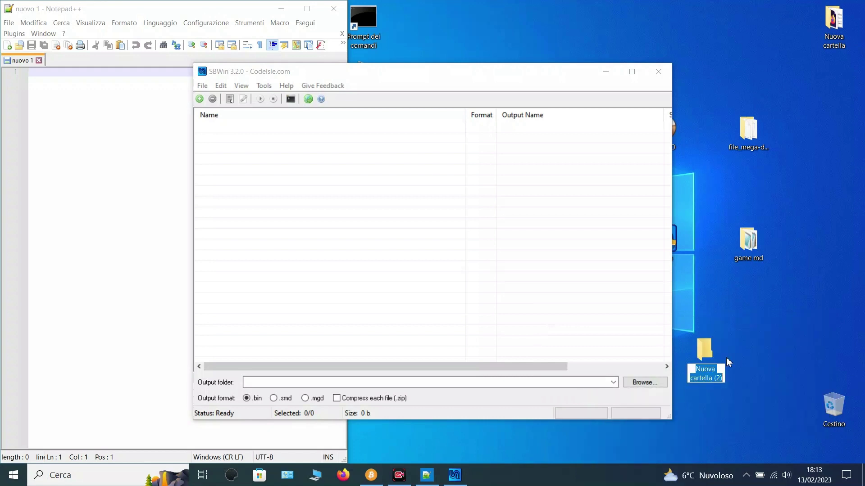
left_click_drag(705, 348, 754, 327)
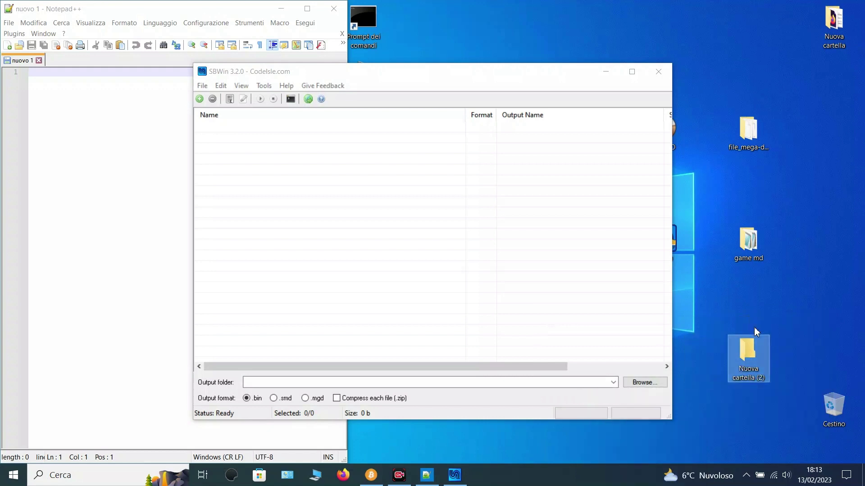
- Set the conversion output folder to Nuova cartella (2) on the desktop
left_click(644, 384)
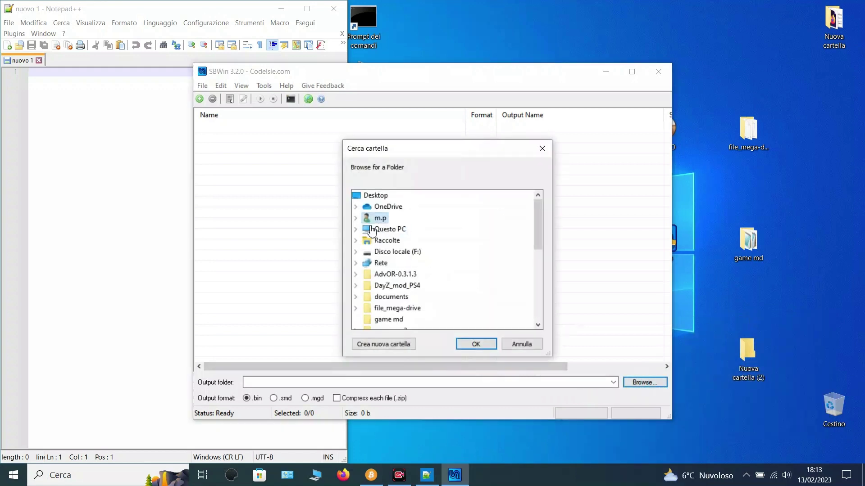
scroll(437, 273, "down", 2)
scroll(437, 273, "down", 4)
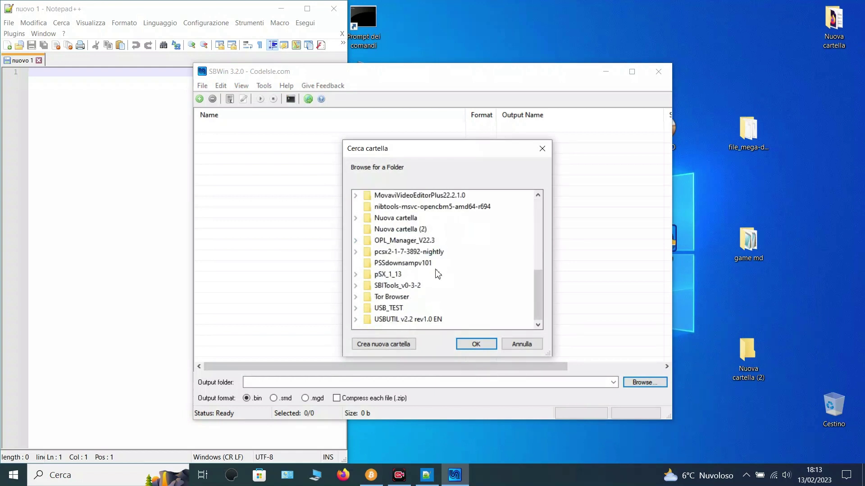
scroll(437, 273, "up", 1)
left_click(396, 262)
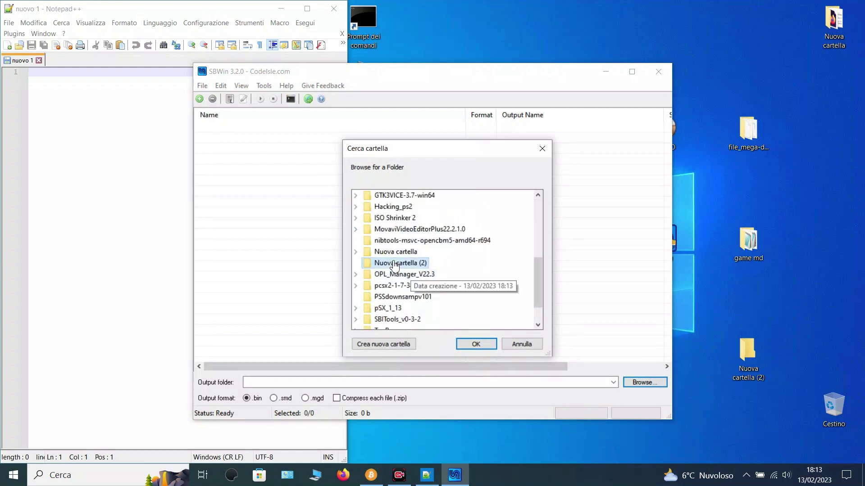
left_click(476, 344)
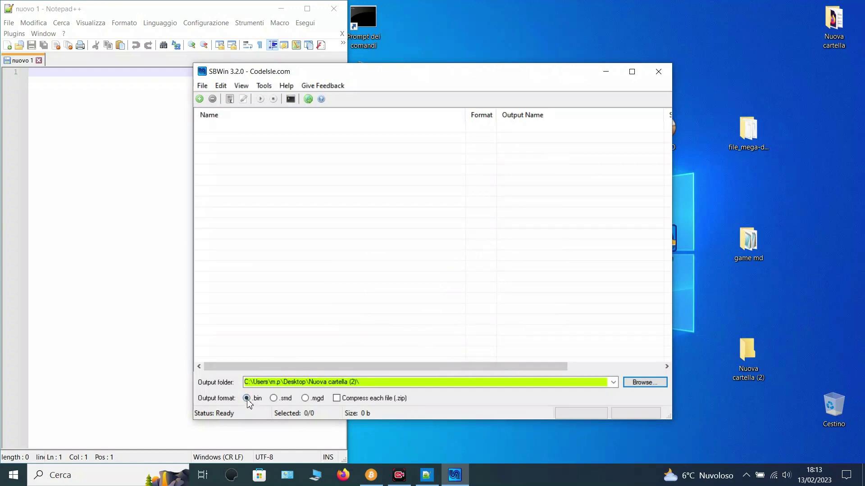
- Add all the .md game files from the game md folder to the conversion list
left_click(202, 85)
left_click(215, 99)
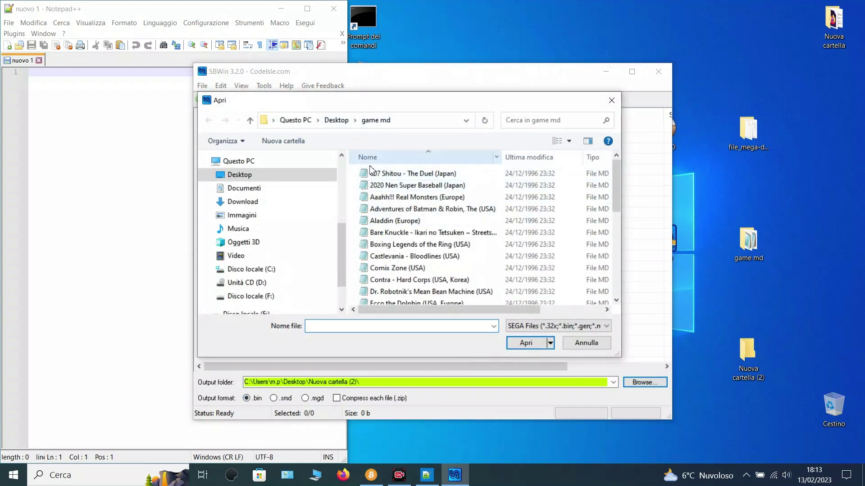
left_click_drag(353, 176, 411, 352)
scroll(614, 268, "up", 8)
scroll(609, 279, "down", 8)
left_click(526, 343)
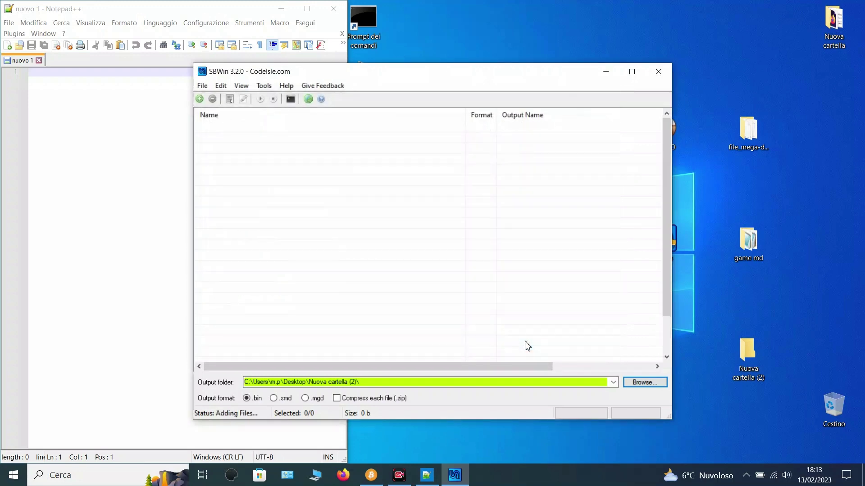
left_click_drag(667, 173, 666, 116)
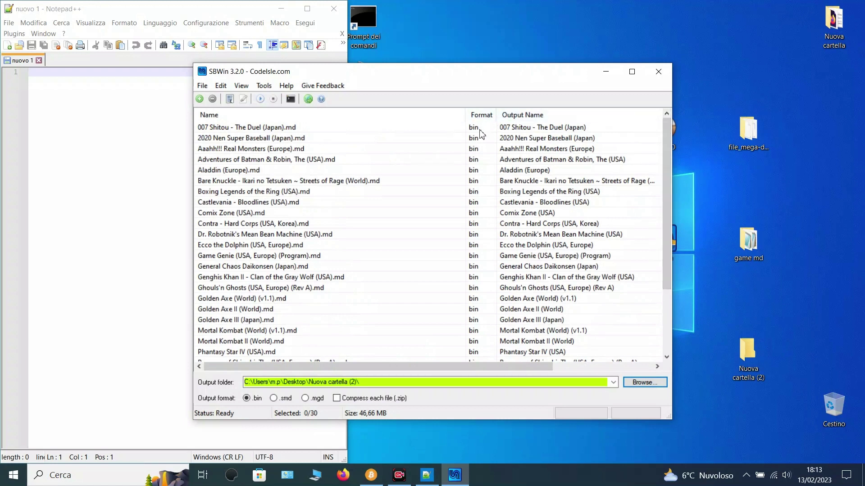
- Convert all the listed game files to .bin format and close SBWin
left_click(202, 86)
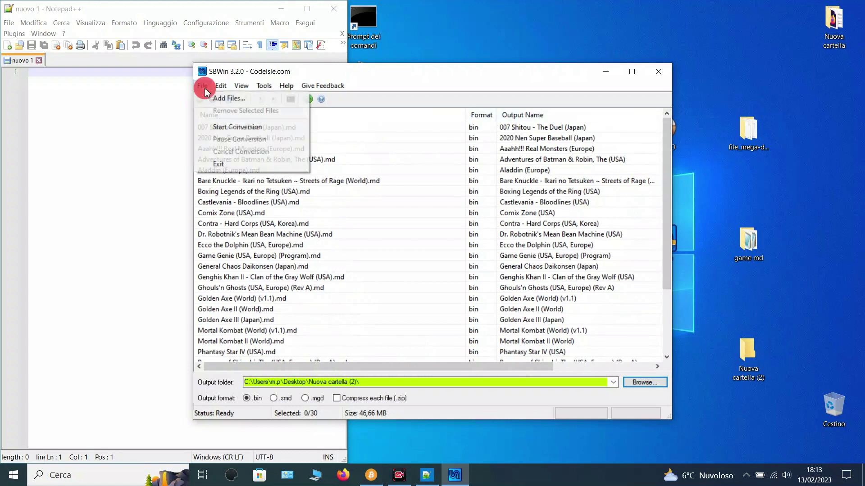
left_click(230, 127)
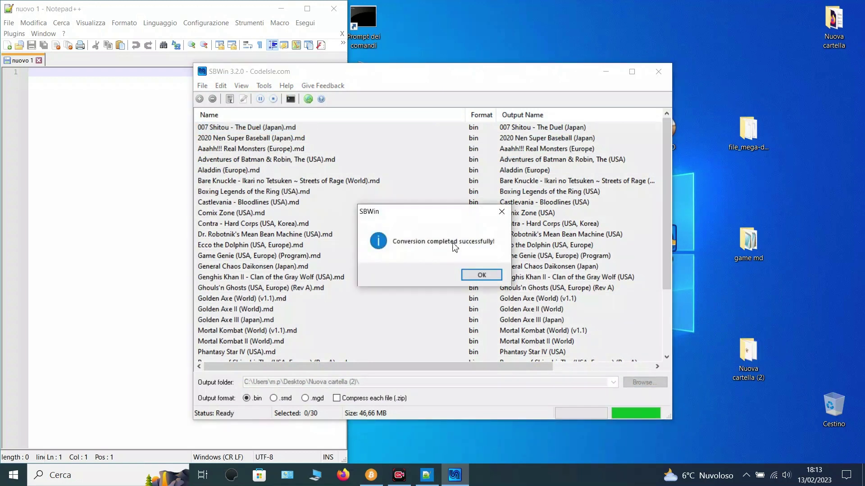
left_click(472, 273)
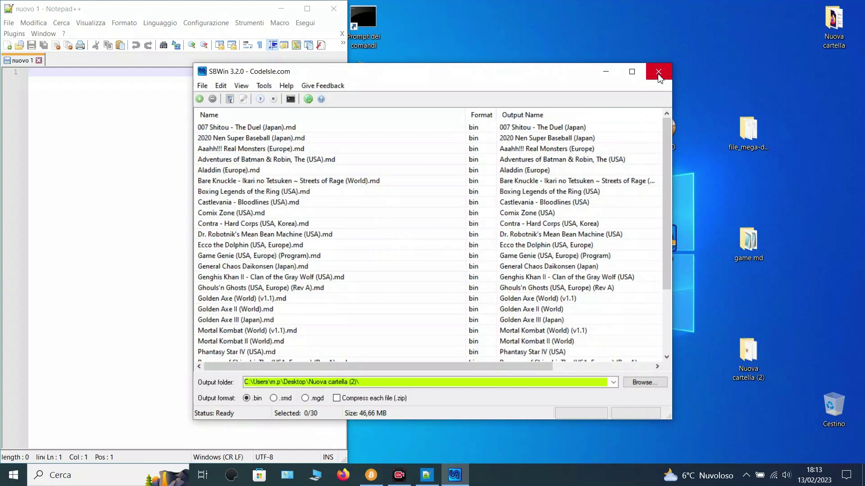
left_click(659, 72)
- Move the game md folder to the recycle bin and put Nuova cartella (2) in its place on the desktop
left_click_drag(748, 243, 836, 410)
left_click_drag(749, 354, 747, 238)
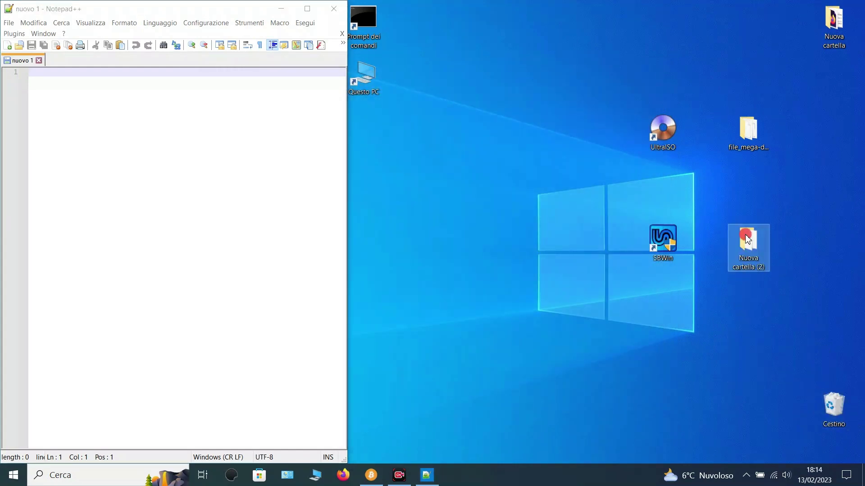
- Examine the converted files in Nuova cartella (2) and check the file type of Boxing Legends of the Ring (USA) in its properties
double_click(748, 239)
scroll(310, 288, "down", 3)
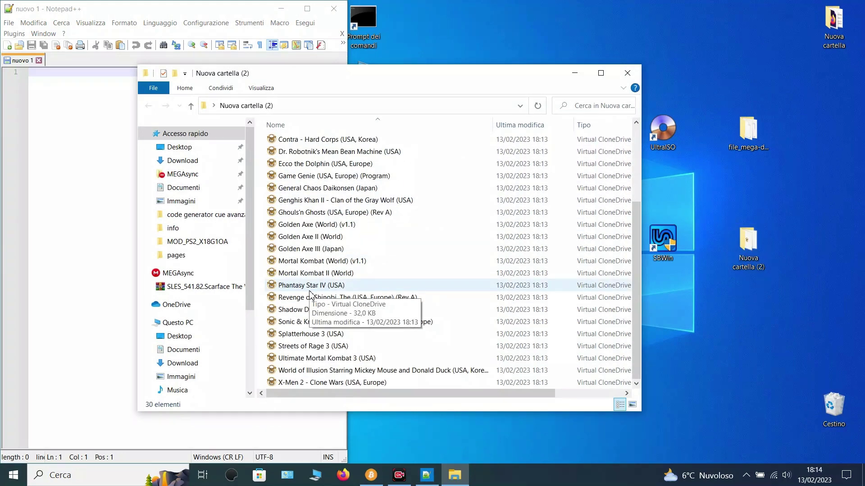
scroll(310, 293, "up", 3)
left_click(351, 216)
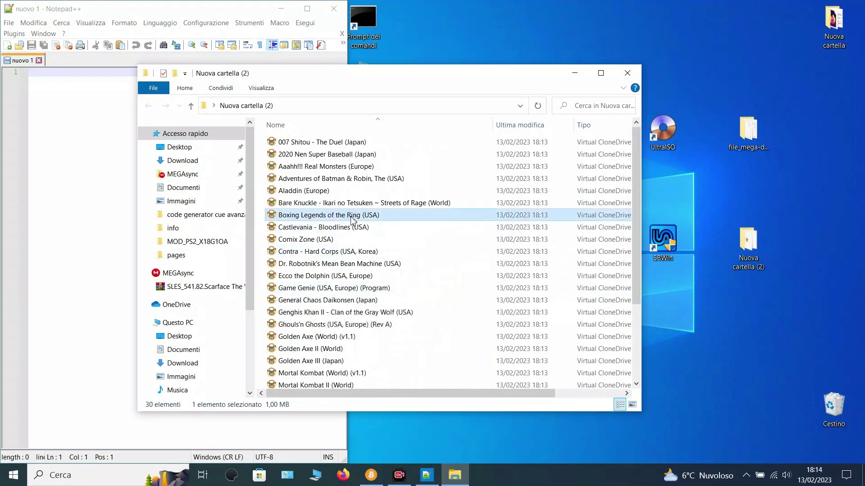
right_click(353, 220)
left_click(411, 450)
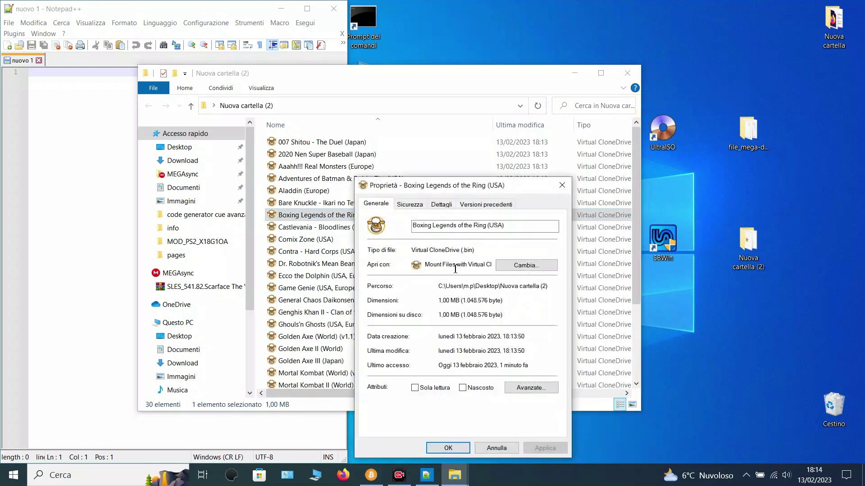
left_click_drag(464, 250, 472, 251)
left_click(562, 185)
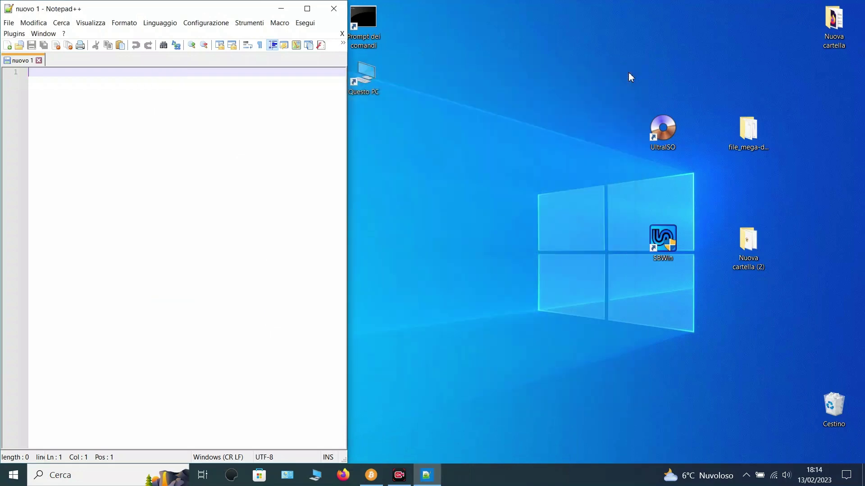
left_click(627, 73)
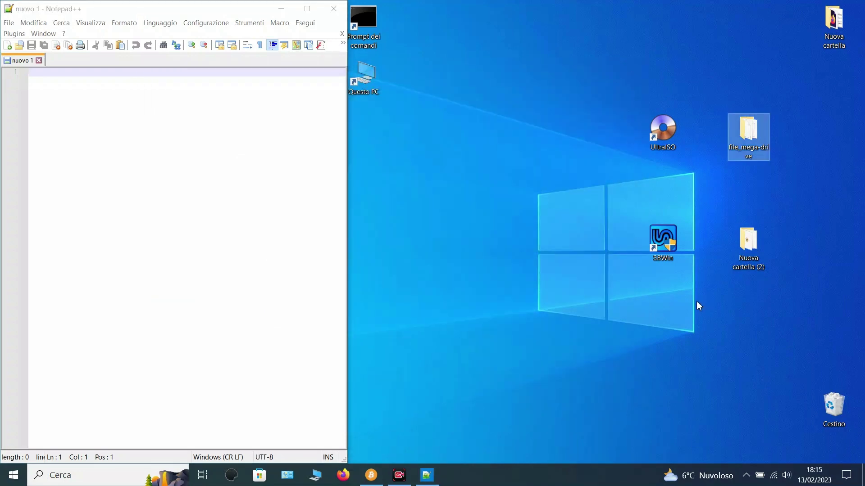
- Rename the desktop folder Nuova cartella (2) as Roms
left_click(750, 267)
left_click(750, 266)
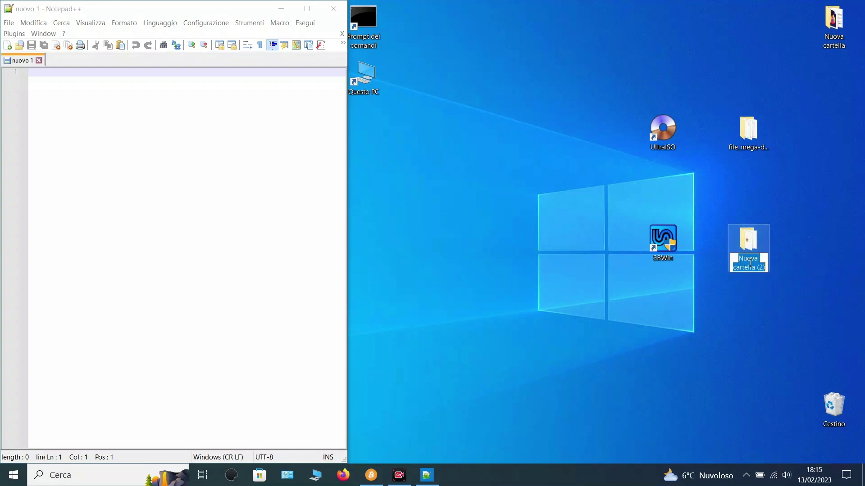
type("Roms")
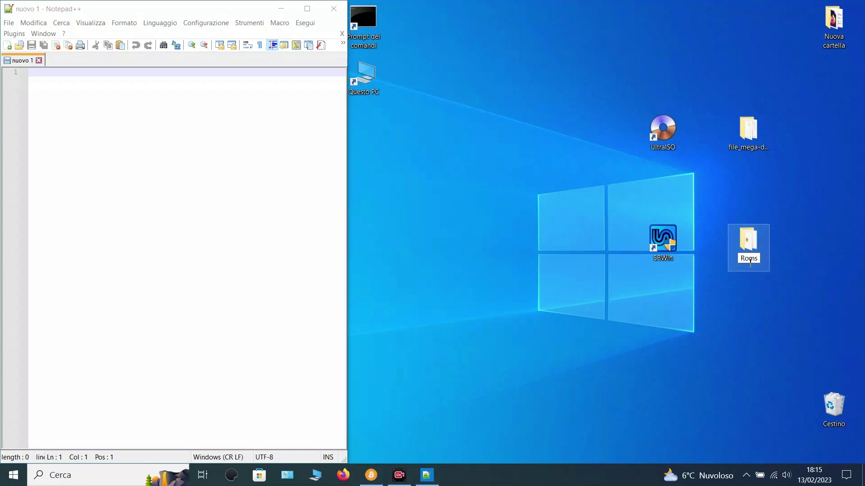
key("Return")
- Move the Roms folder from the desktop into the file_mega-drive folder, and close that folder
double_click(752, 132)
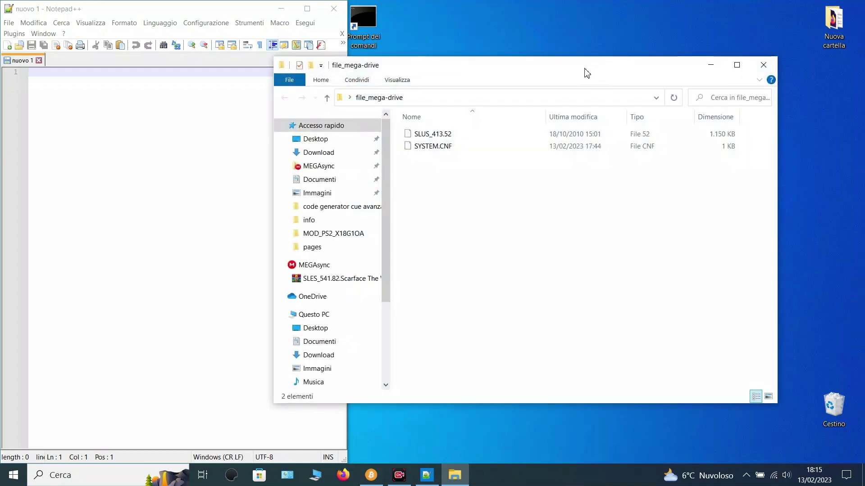
left_click_drag(585, 69, 390, 50)
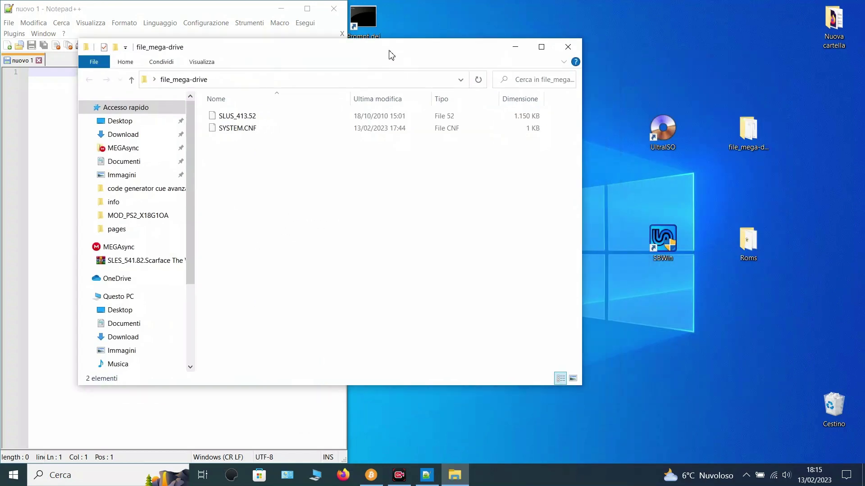
left_click_drag(747, 241, 413, 212)
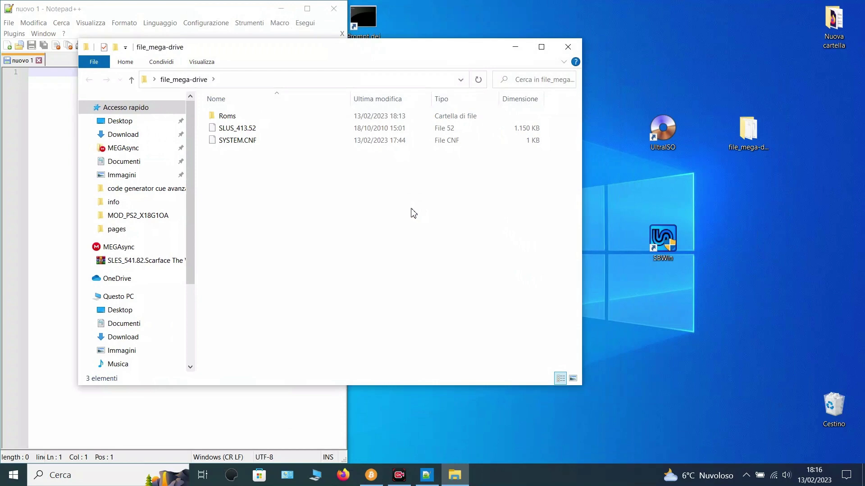
left_click(572, 48)
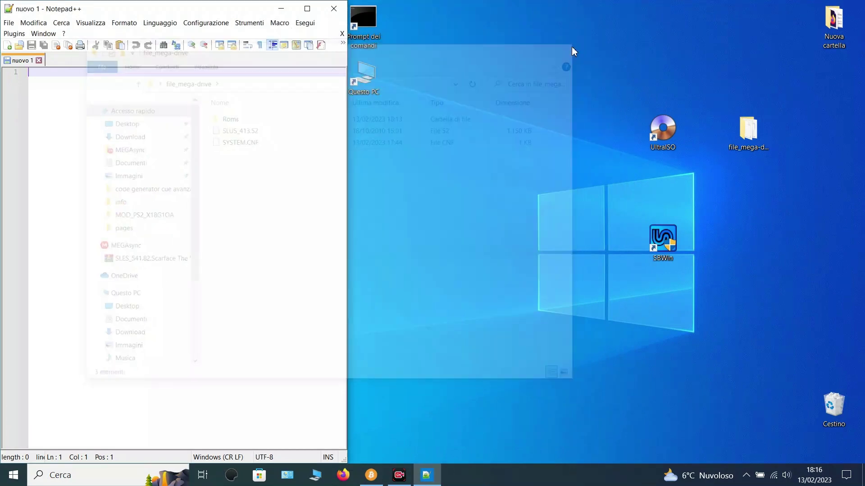
- Launch UltraISO and create a new PS2 DVD image from the SYSTEM.CNF file in the file_mega-drive folder
double_click(663, 135)
left_click(39, 33)
mouse_move(135, 49)
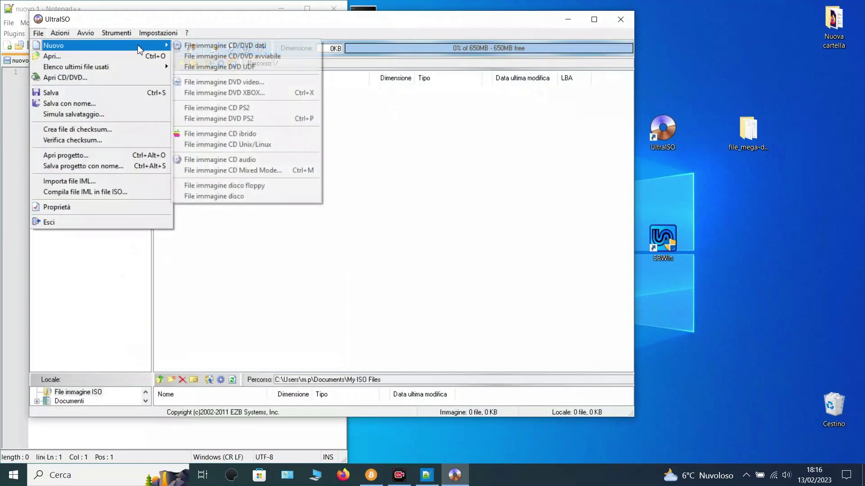
left_click(227, 120)
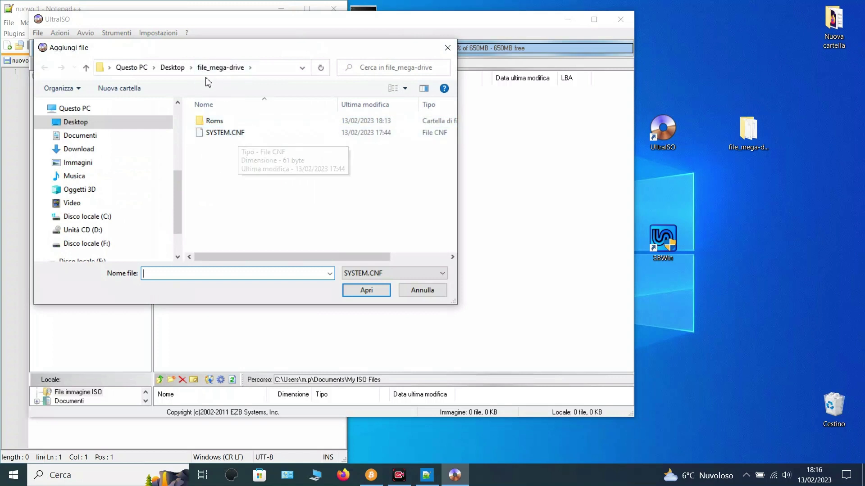
left_click(230, 133)
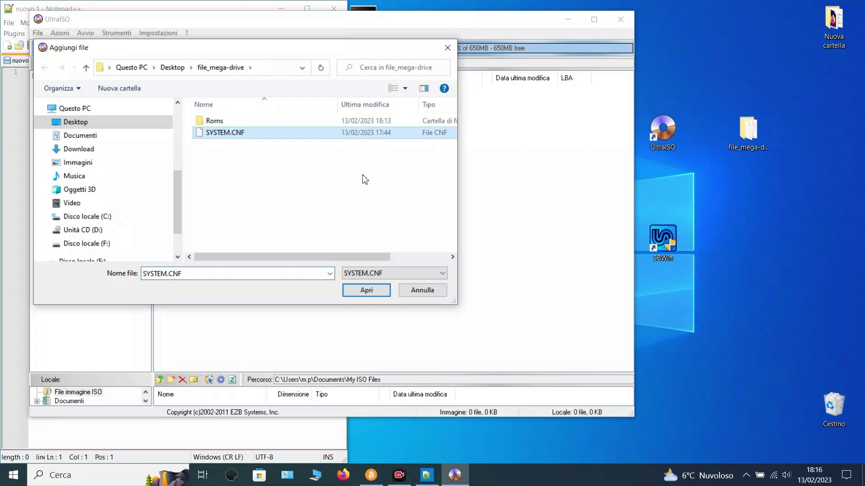
left_click(366, 290)
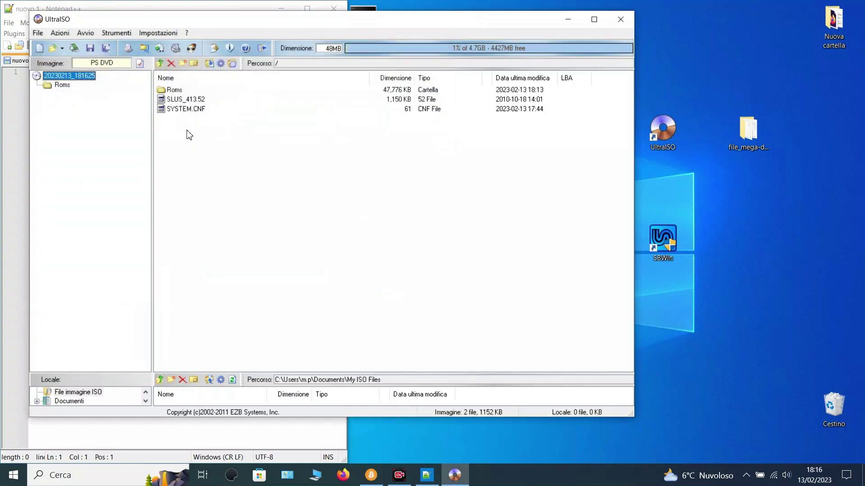
- Copy the file name SLUS_413.52 from the image's file list without changing it
left_click(194, 101)
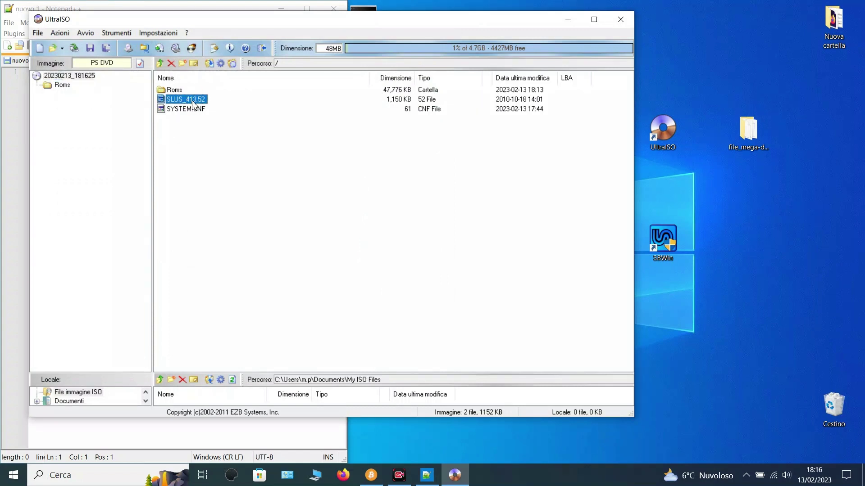
right_click(191, 100)
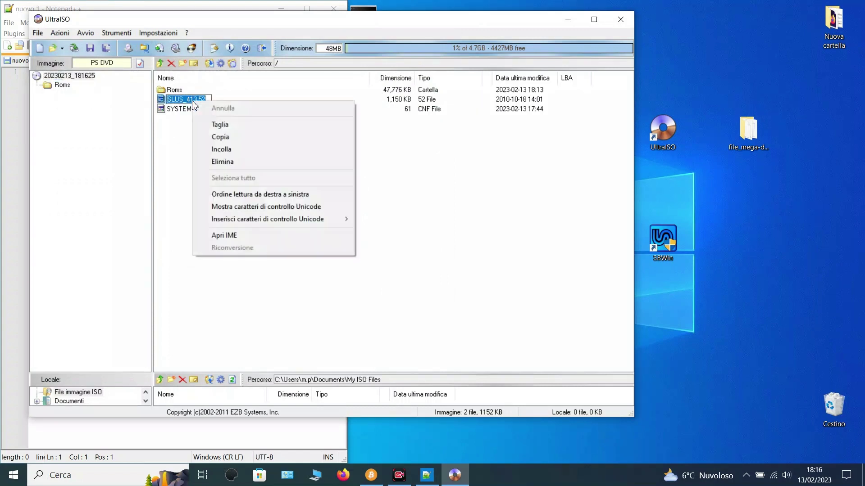
left_click(225, 138)
key("ctrl+c")
- Save the image to the desktop as an ISO file named SLUS_413.52.Collection Mega-Drive, and close UltraISO
left_click(38, 35)
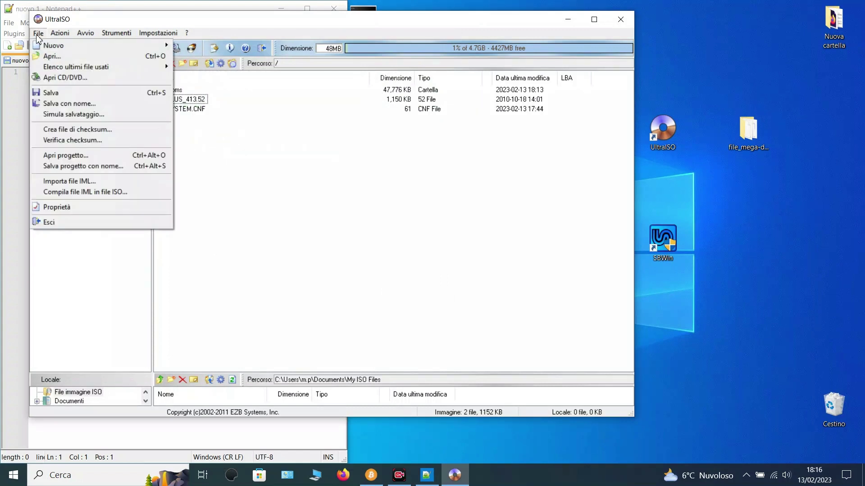
left_click(90, 103)
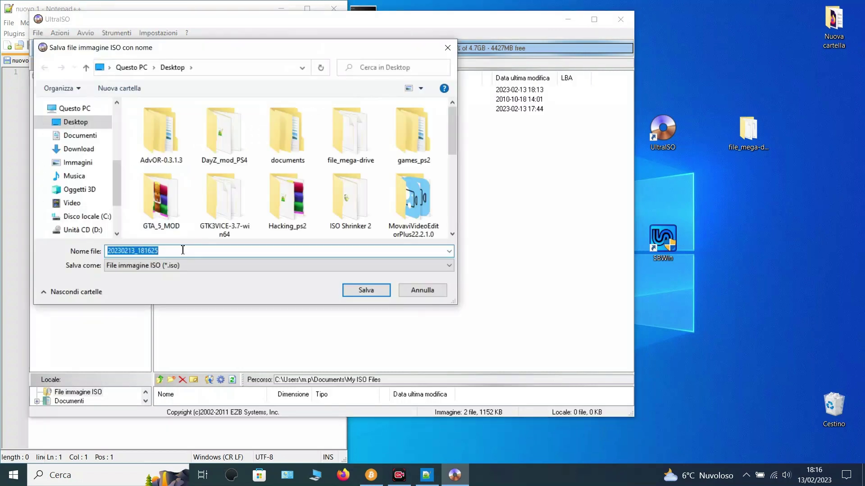
key("BackSpace")
right_click(183, 251)
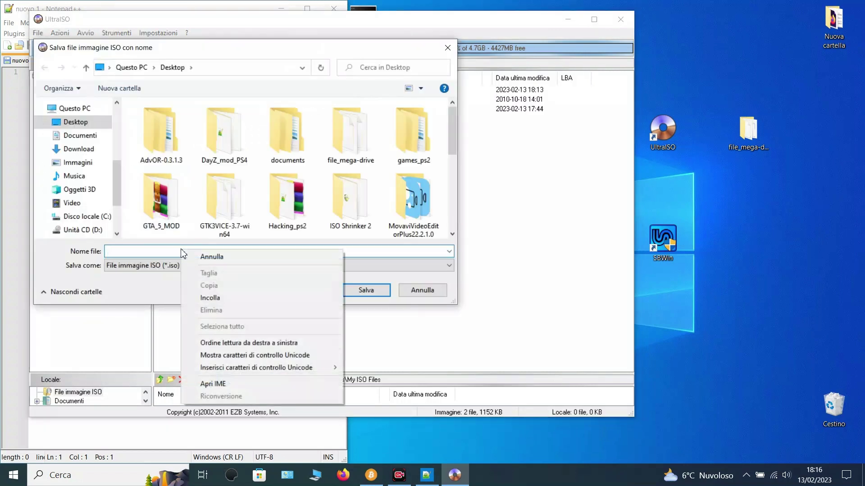
left_click(210, 298)
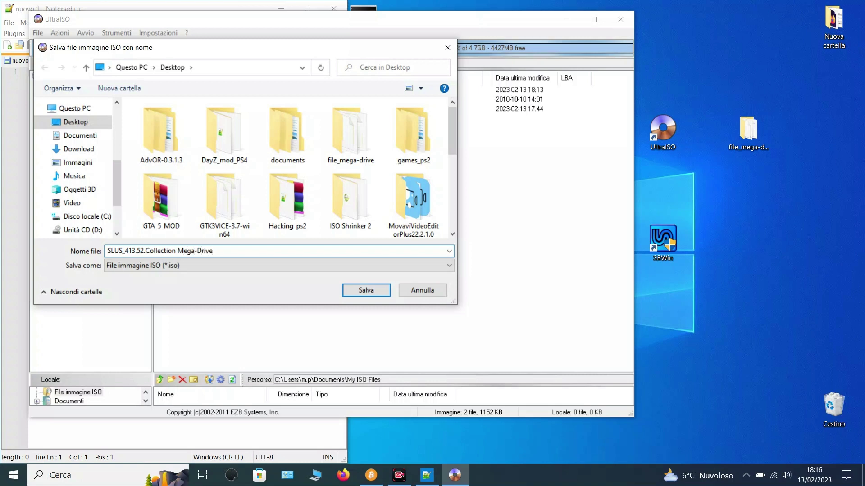
left_click(81, 121)
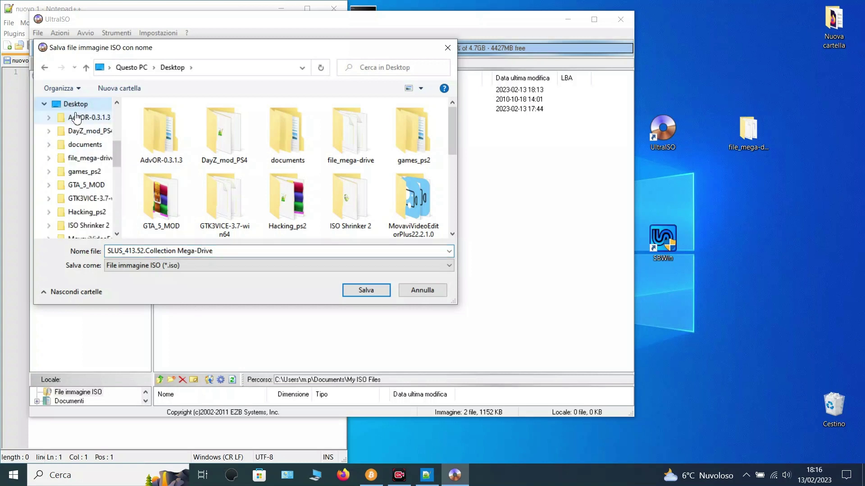
left_click(367, 289)
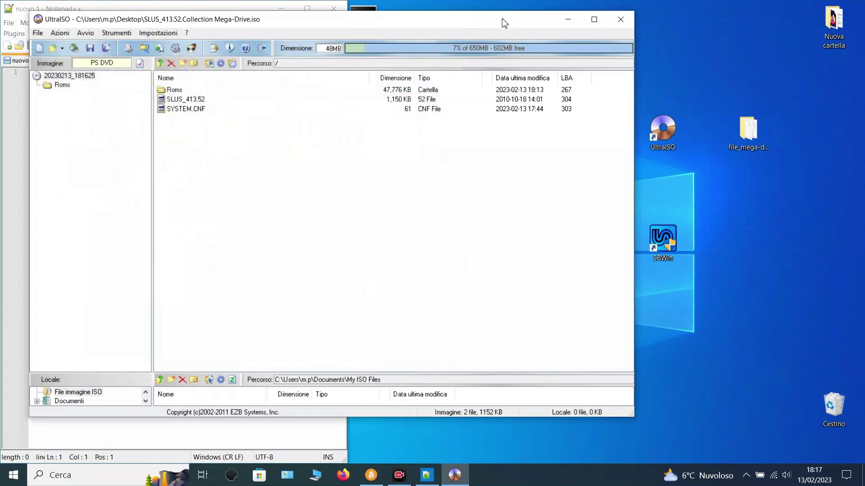
left_click(619, 19)
- Copy the SLUS_413.52.Collection Mega-Drive image from the desktop into the DVD folder of the USB drive (G:), and close that folder
left_click_drag(372, 138, 581, 185)
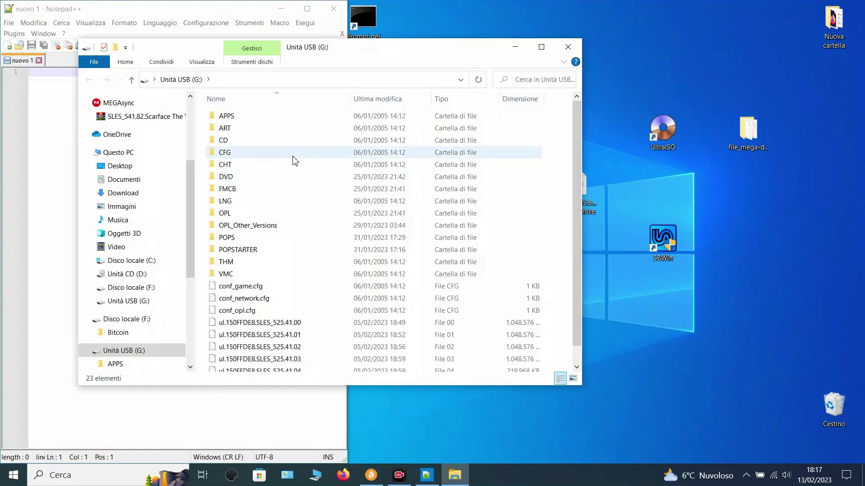
left_click_drag(417, 42, 372, 36)
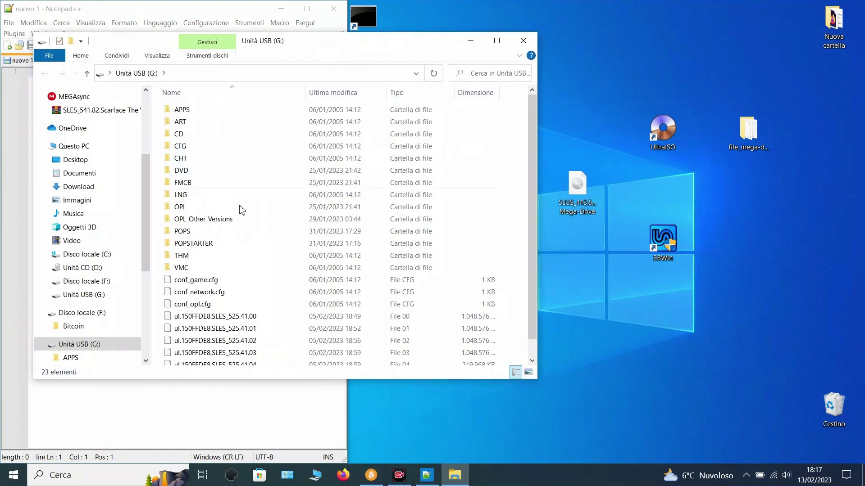
left_click(193, 174)
double_click(194, 174)
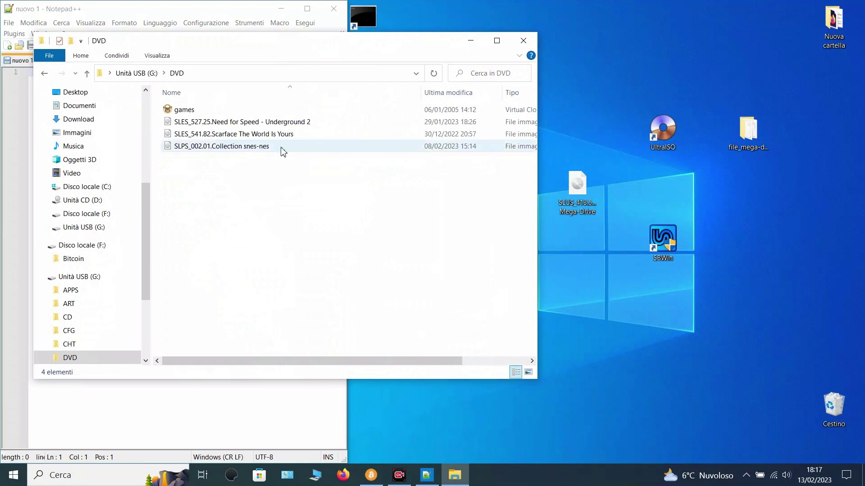
left_click_drag(527, 278, 316, 214)
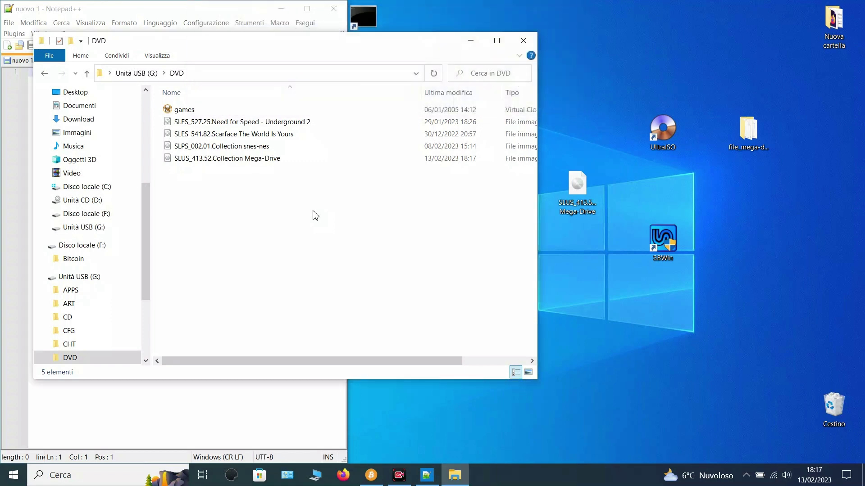
left_click(532, 38)
- Open the file_mega-drive folder from the desktop and rename the file SLUS_413.52 as SLUS_413.53
double_click(752, 146)
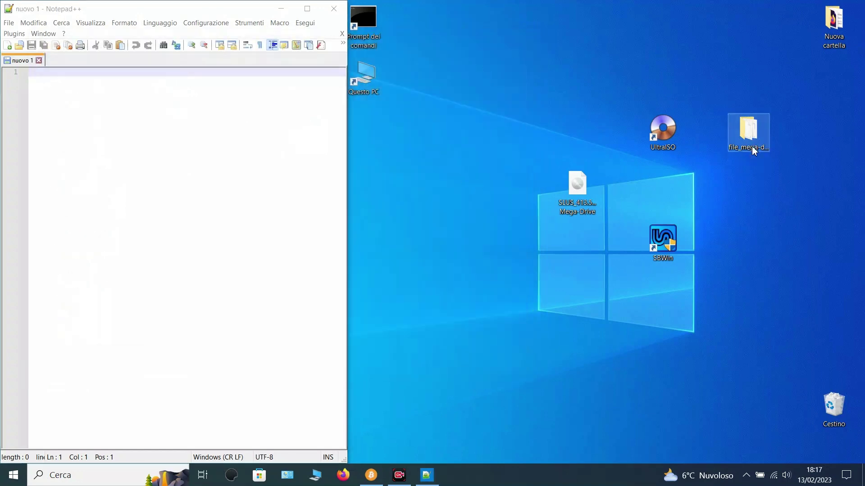
left_click_drag(283, 39, 633, 78)
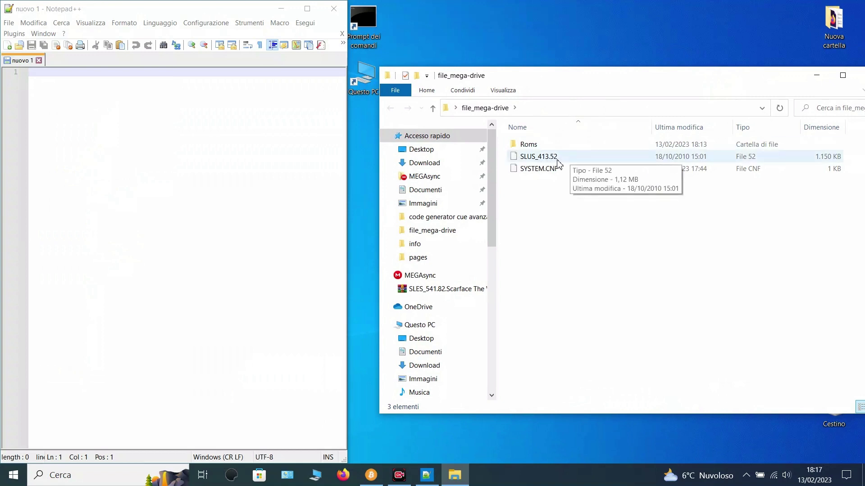
left_click(558, 160)
left_click(558, 161)
left_click(559, 160)
type("3")
left_click(543, 192)
left_click(466, 243)
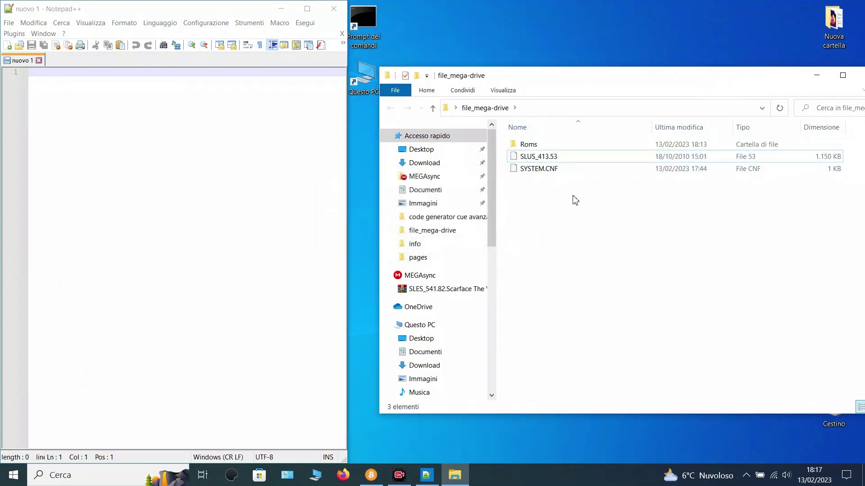
- Open SYSTEM.CNF in Notepad++, set its BOOT2 entry to SLUS_413.53, save it, and close the file and its folder
left_click_drag(536, 170, 268, 169)
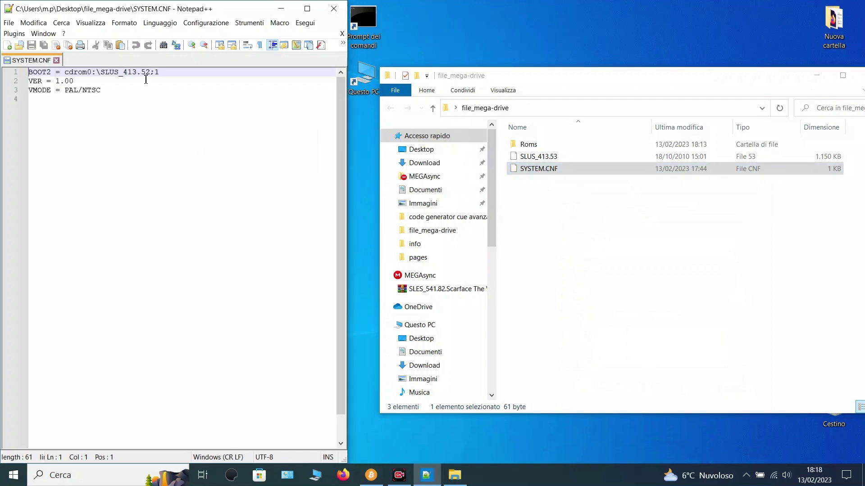
left_click(151, 73)
key("BackSpace")
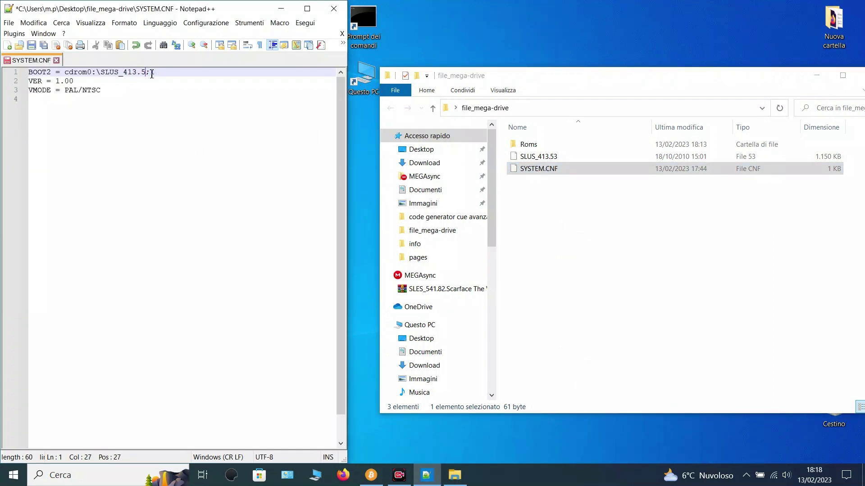
left_click(32, 45)
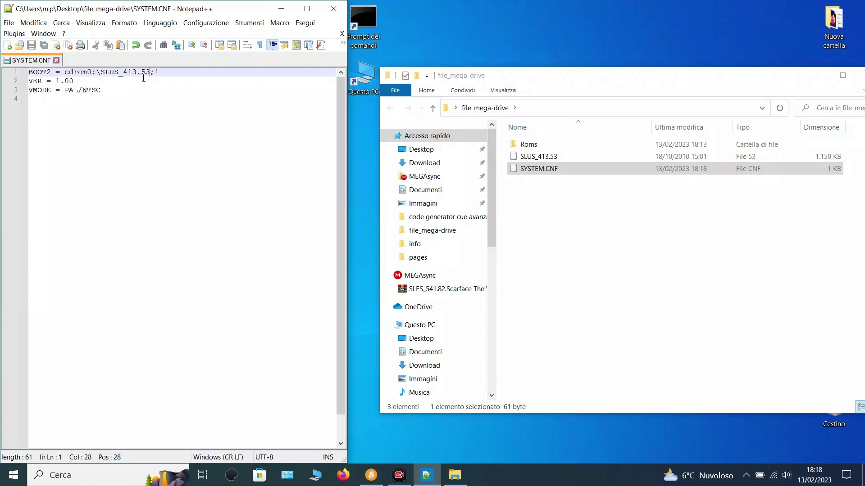
left_click(56, 60)
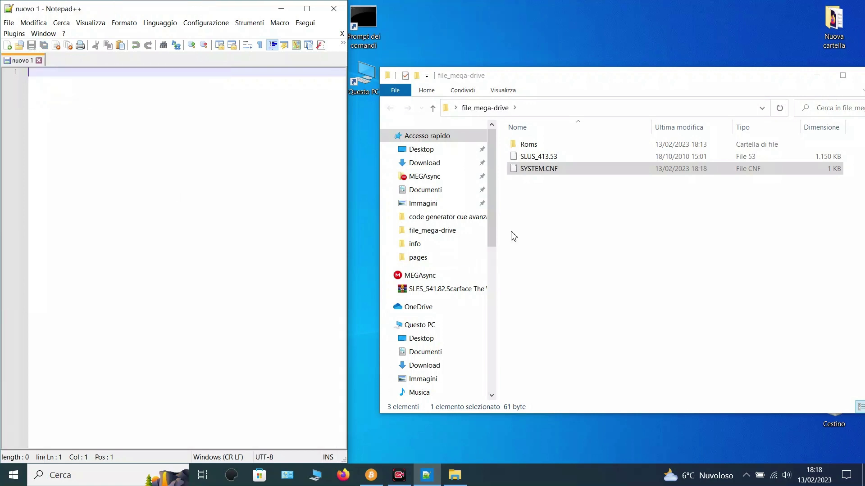
left_click(686, 72)
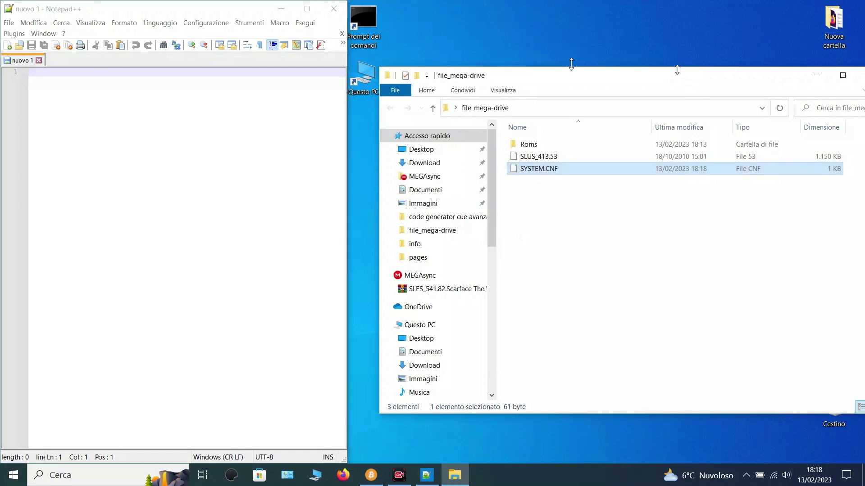
left_click_drag(573, 75, 373, 77)
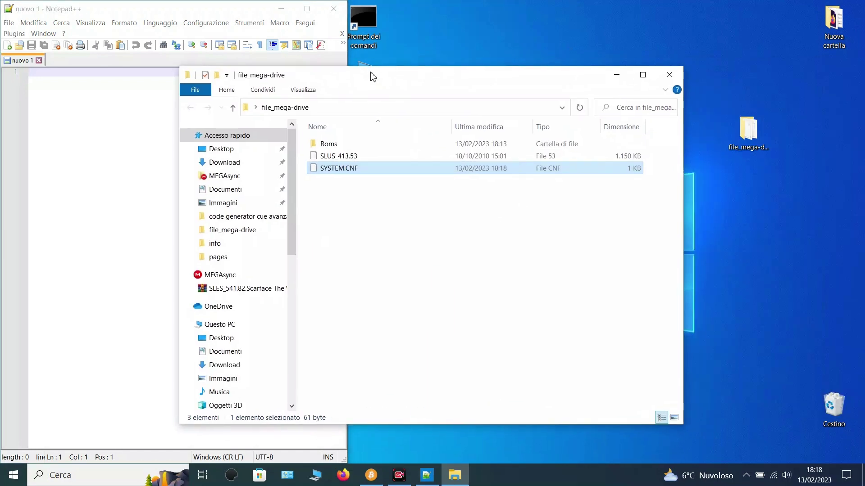
left_click(663, 75)
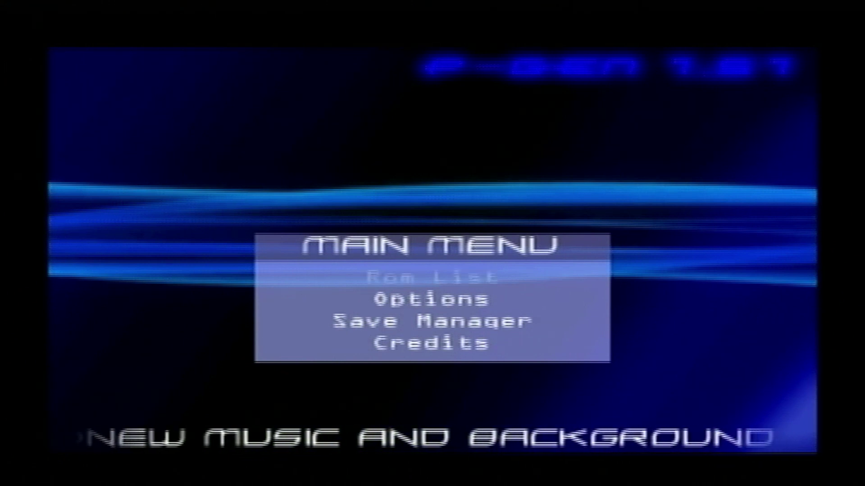
- In the P-GEN emulator, open the Rom List and browse to the ROMS folder on the CD-ROM
key("Return")
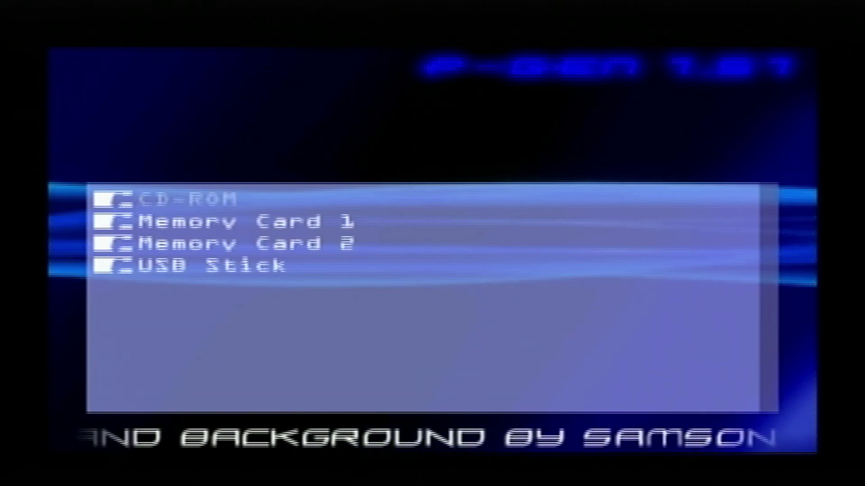
key("Return")
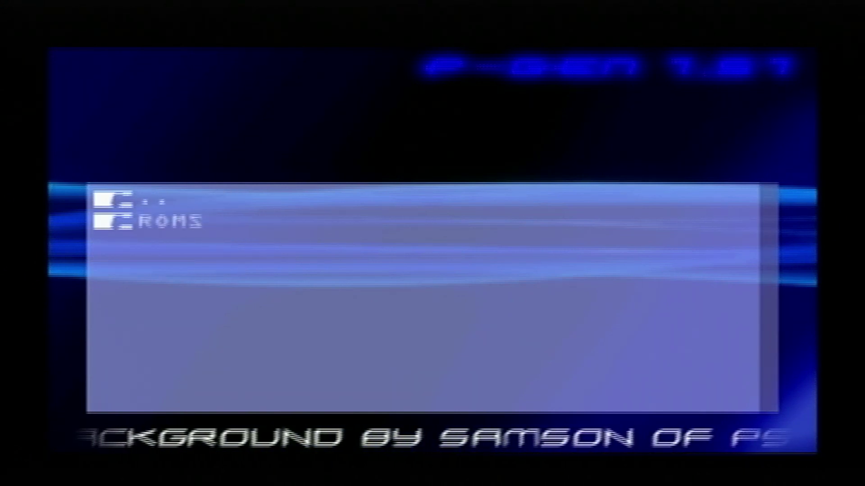
key("Return")
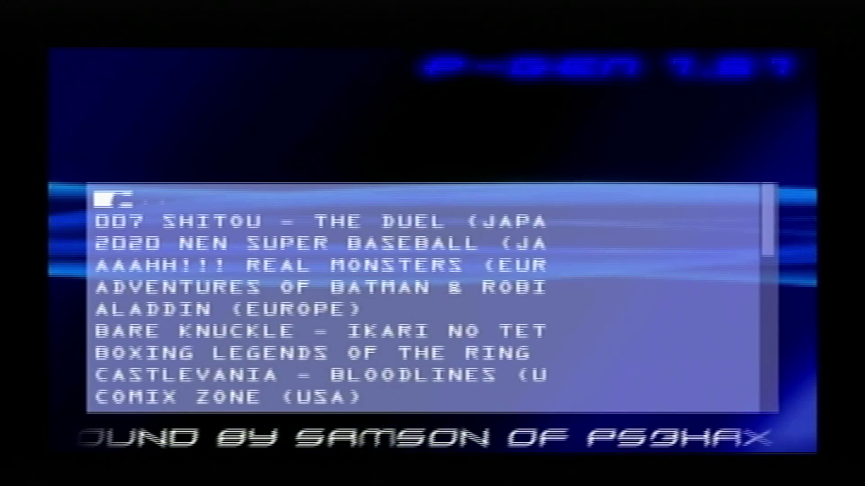
- Load the game COMIX ZONE (USA) from the ROM list
key("Down")
key("Down")
key("Down")
key("Down")
key("Down")
key("Down")
key("Down")
key("Down")
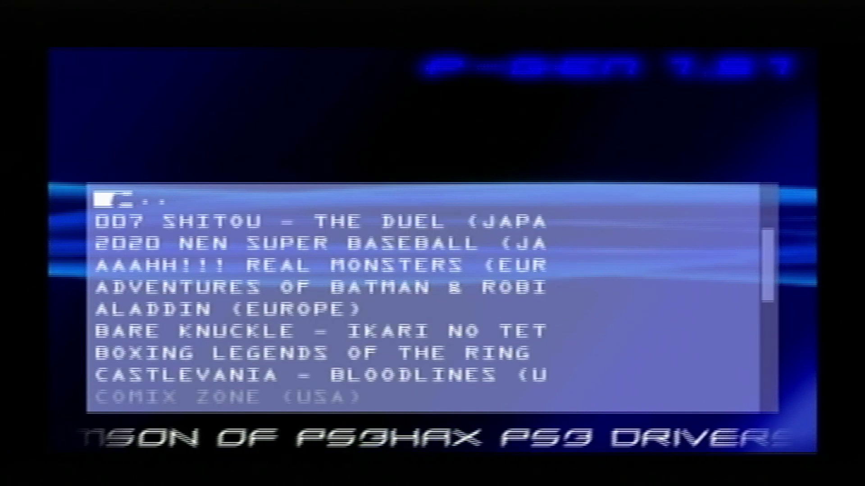
key("Return")
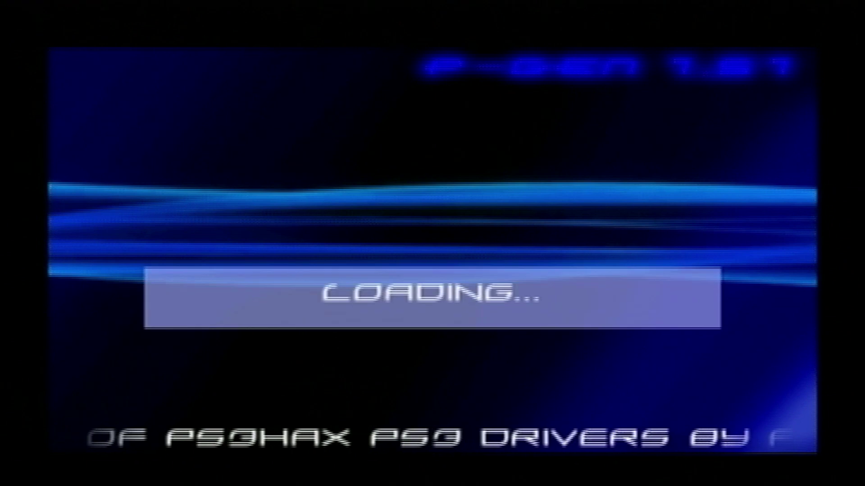